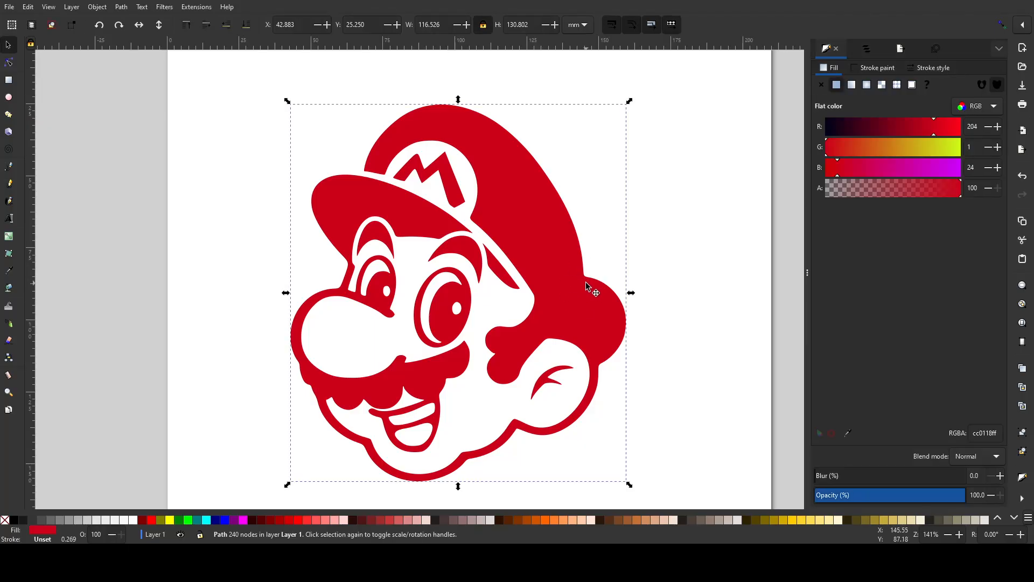
double_click(587, 280)
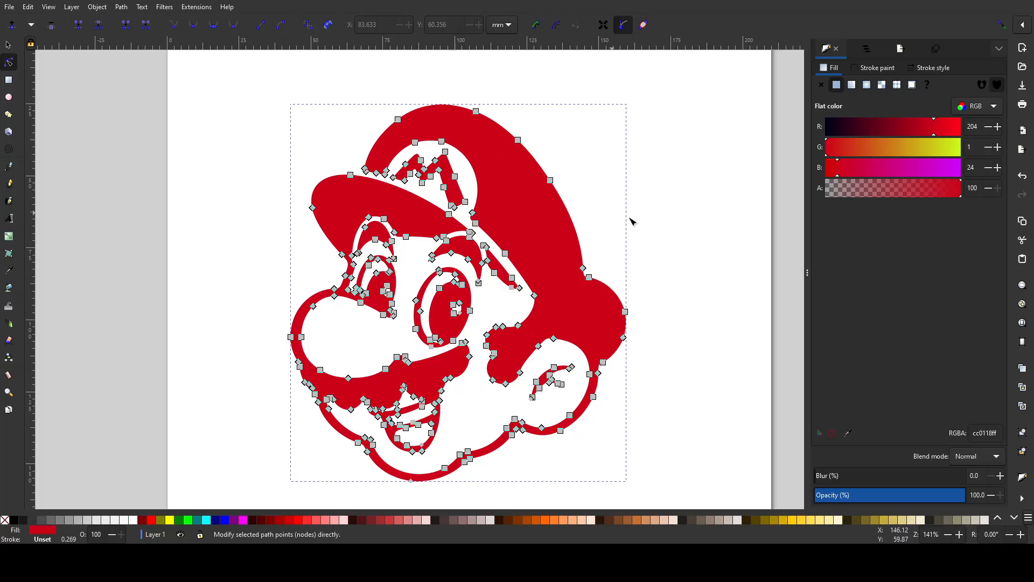
click(657, 201)
key(s)
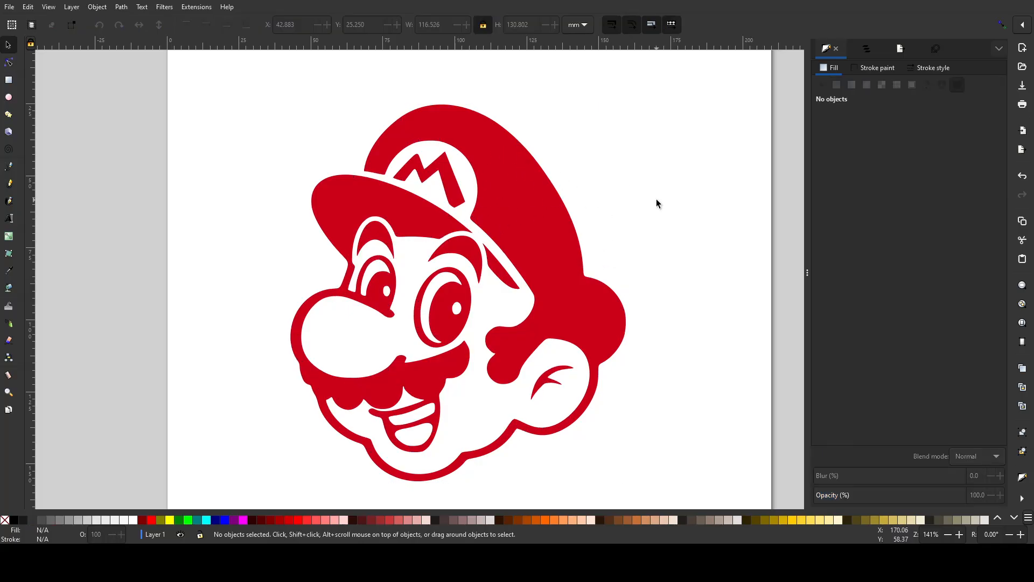
- Open the Mario path for node editing and move the node on the cap's outer back curve to about X 121.9, Y 37.6 mm
double_click(531, 200)
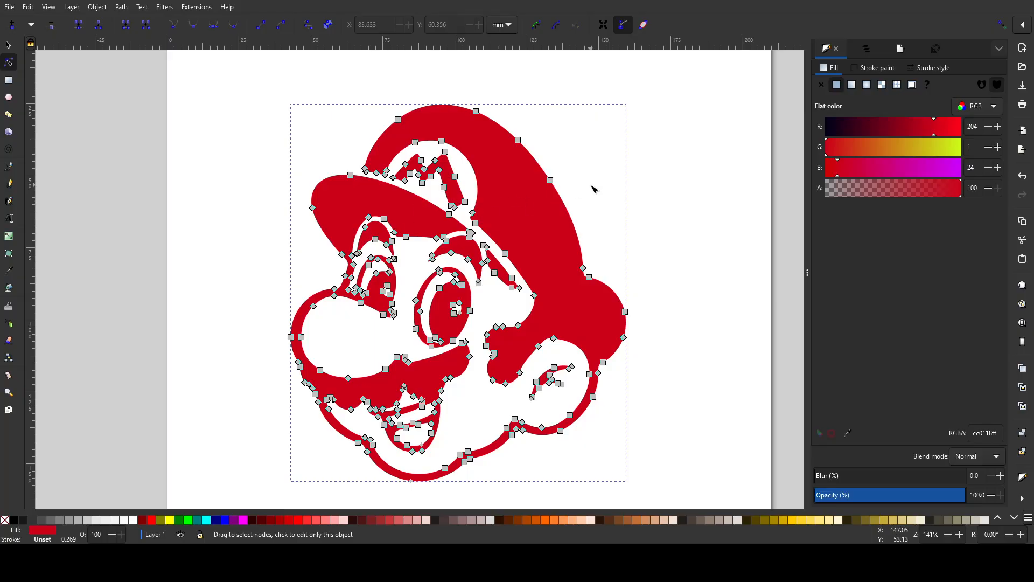
scroll(540, 131, up, 4)
scroll(587, 274, down, 4)
scroll(536, 151, up, 4)
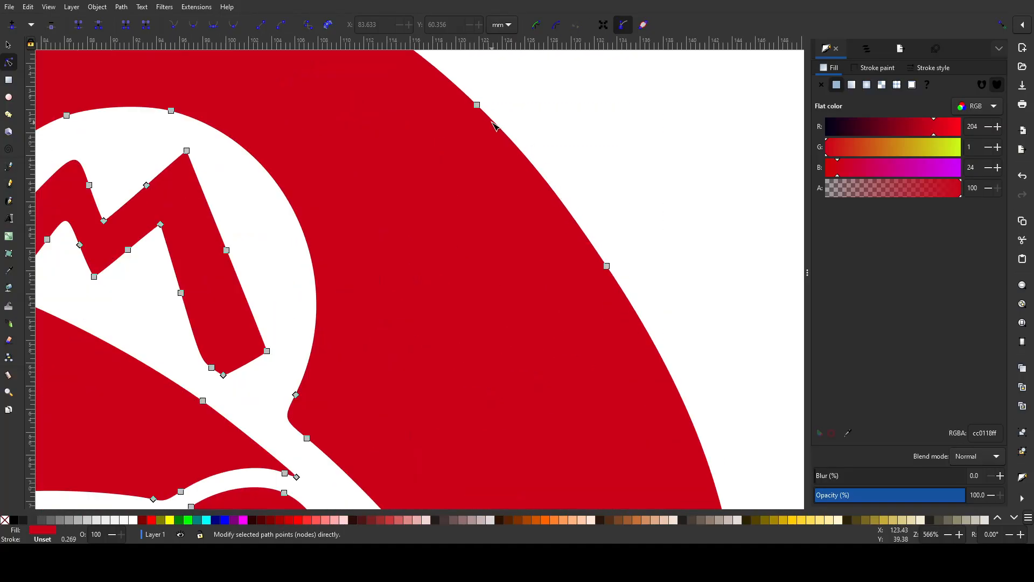
drag(477, 106, 425, 151)
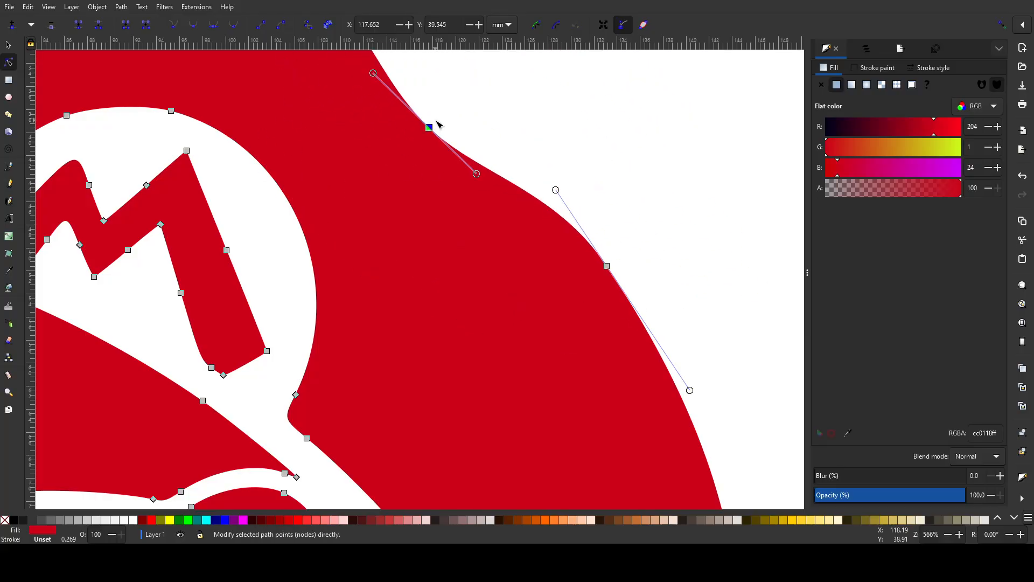
scroll(431, 127, down, 3)
scroll(471, 124, down, 2)
scroll(477, 141, up, 6)
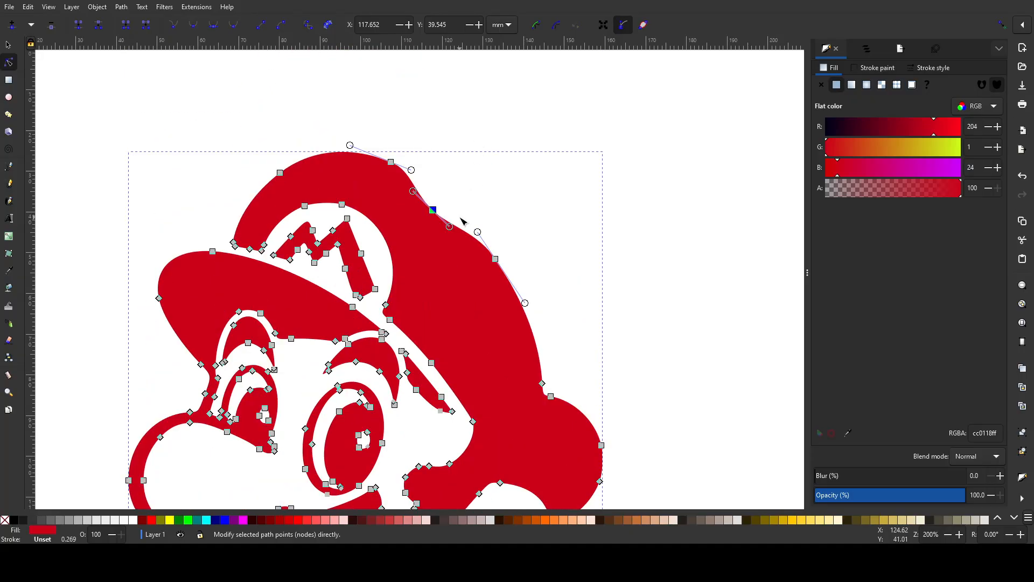
drag(434, 213, 318, 207)
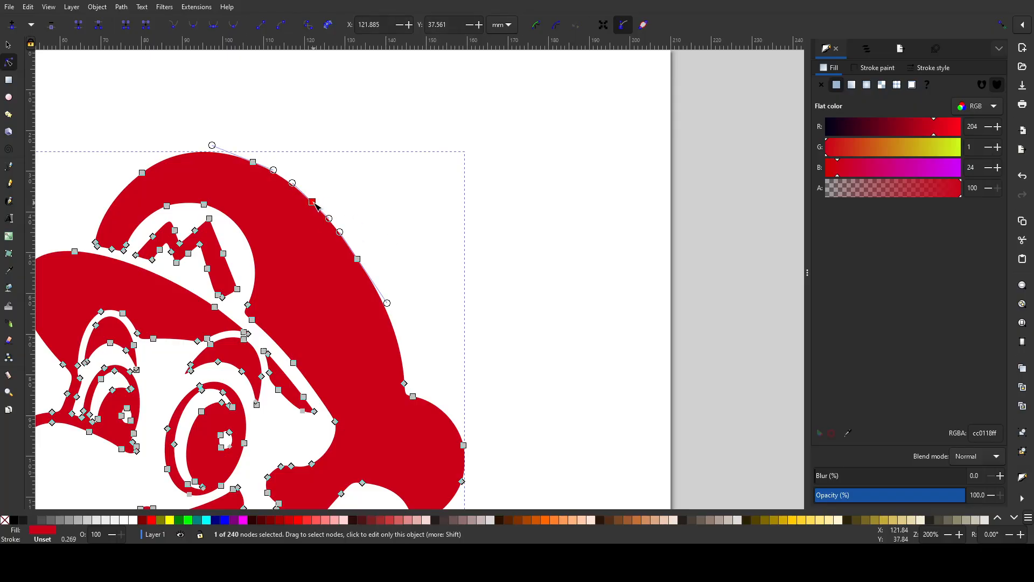
- Reshape the cap's outer back curve with the handles of the moved node and its upper neighbour, then settle them into a smooth arc
scroll(300, 212, up, 1)
scroll(300, 214, up, 2)
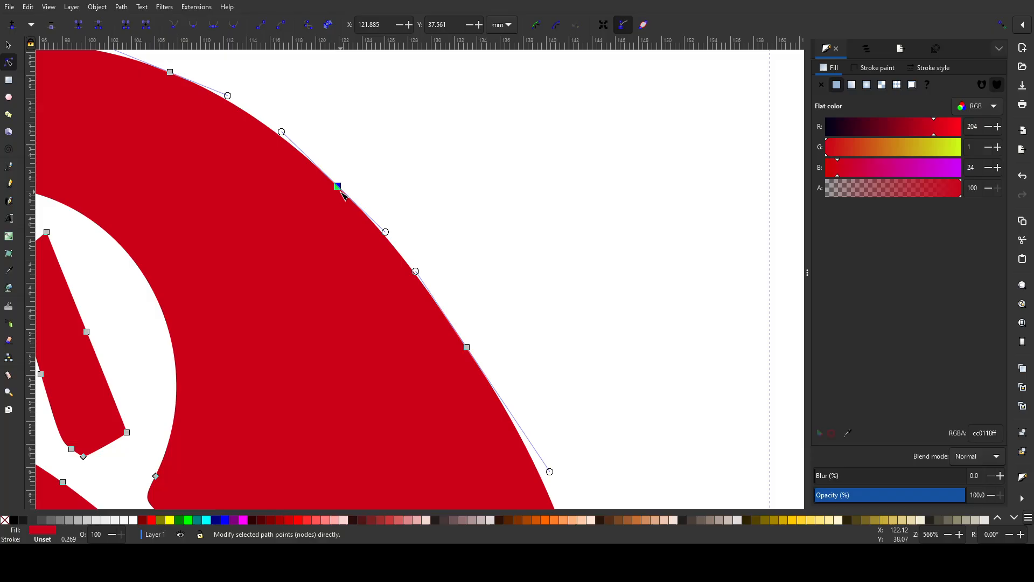
drag(282, 133, 217, 157)
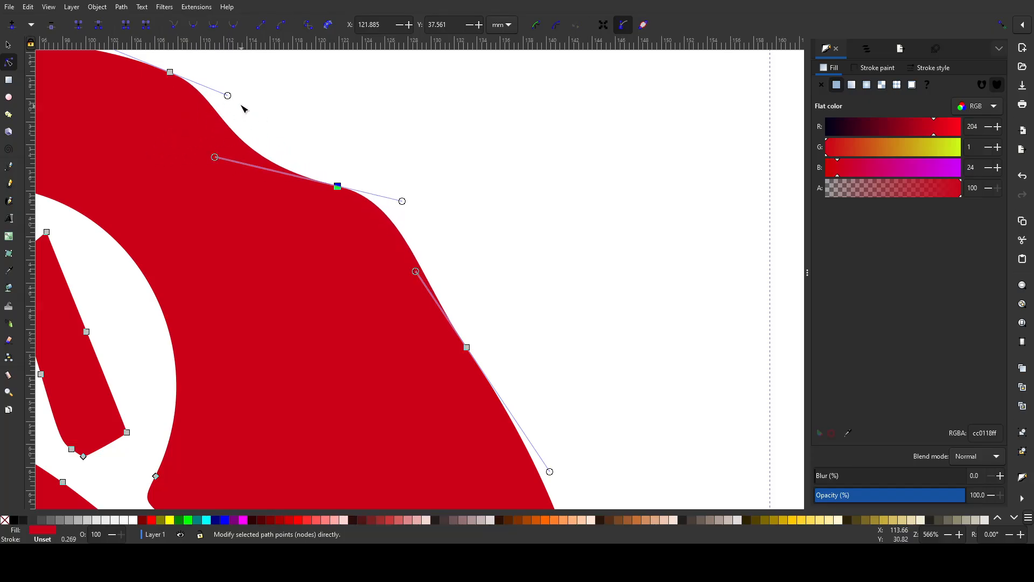
drag(227, 96, 439, 109)
drag(215, 157, 112, 89)
drag(441, 116, 510, 145)
drag(113, 90, 298, 163)
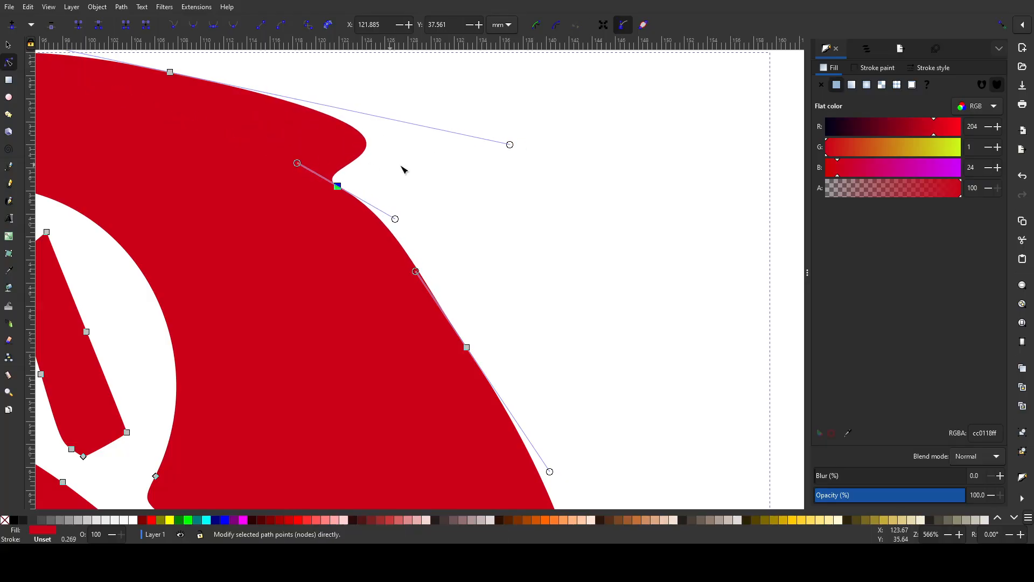
drag(511, 150, 236, 114)
drag(297, 163, 306, 155)
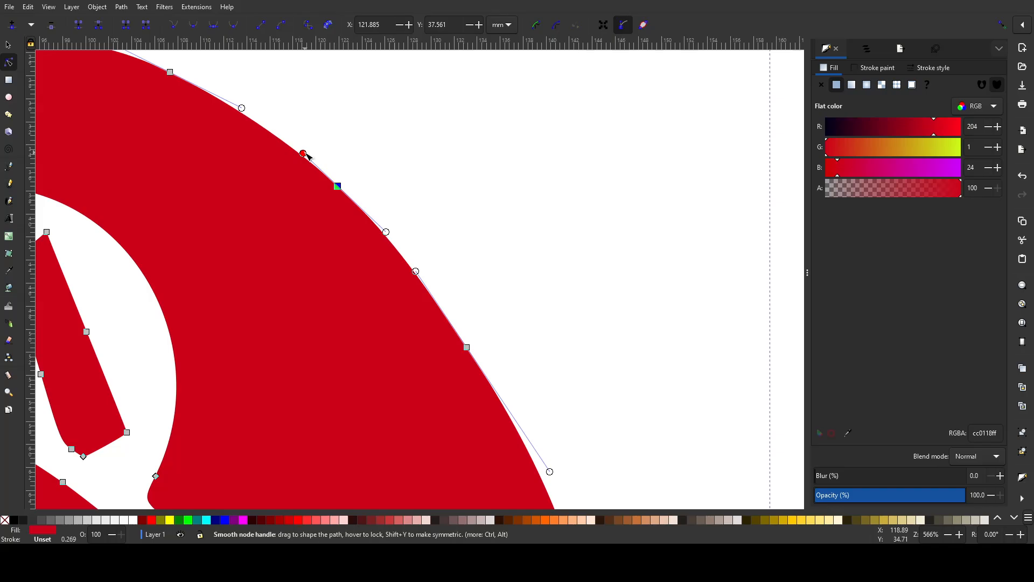
mouse_move(386, 232)
mouse_down()
mouse_move(307, 259)
mouse_move(253, 225)
mouse_move(394, 213)
mouse_move(249, 229)
mouse_move(412, 198)
mouse_move(296, 239)
mouse_move(377, 226)
mouse_up()
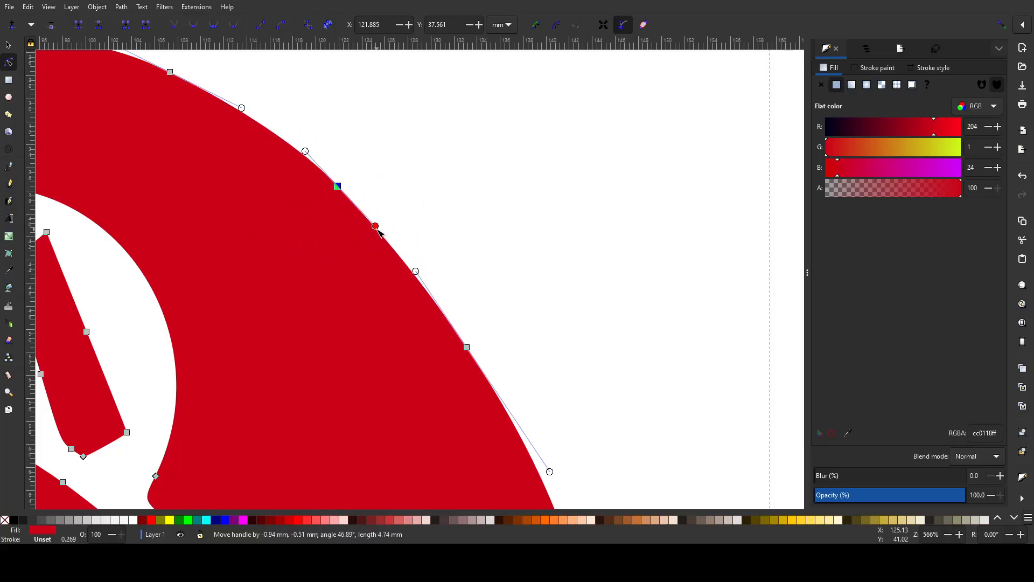
- Try deleting the selected cap node, undo the deletion and reselect the node
click(54, 27)
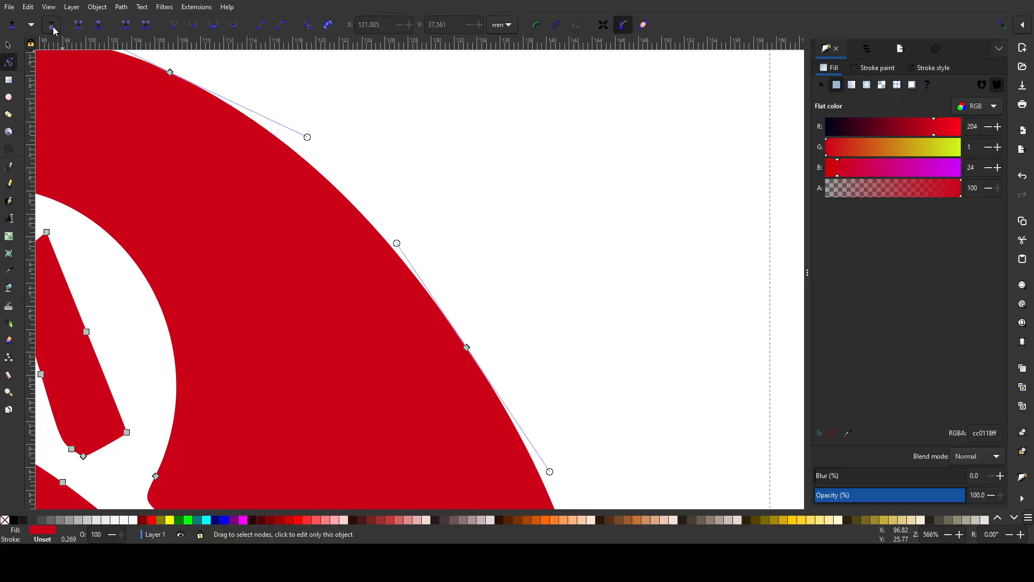
key(ctrl+z)
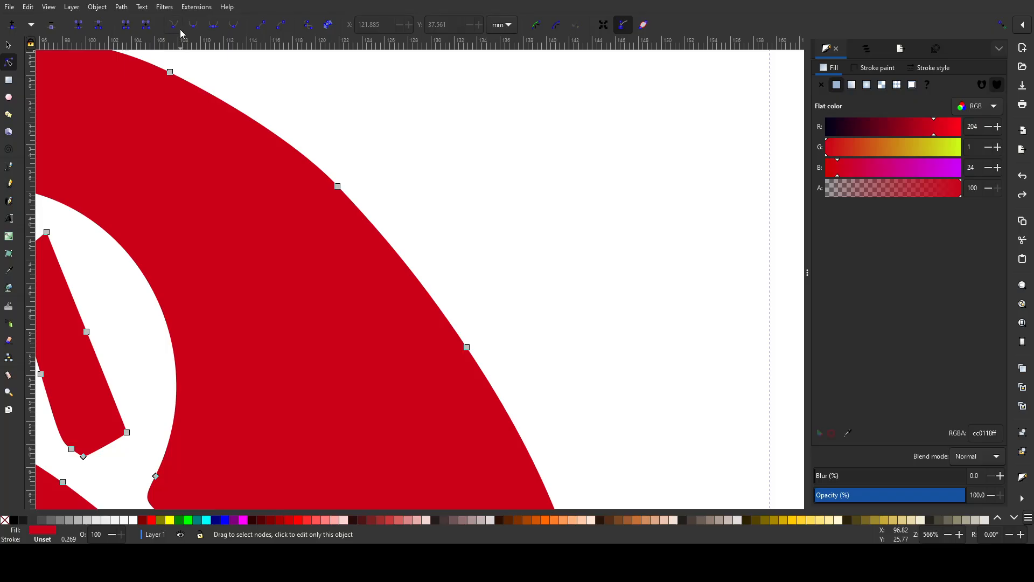
click(338, 186)
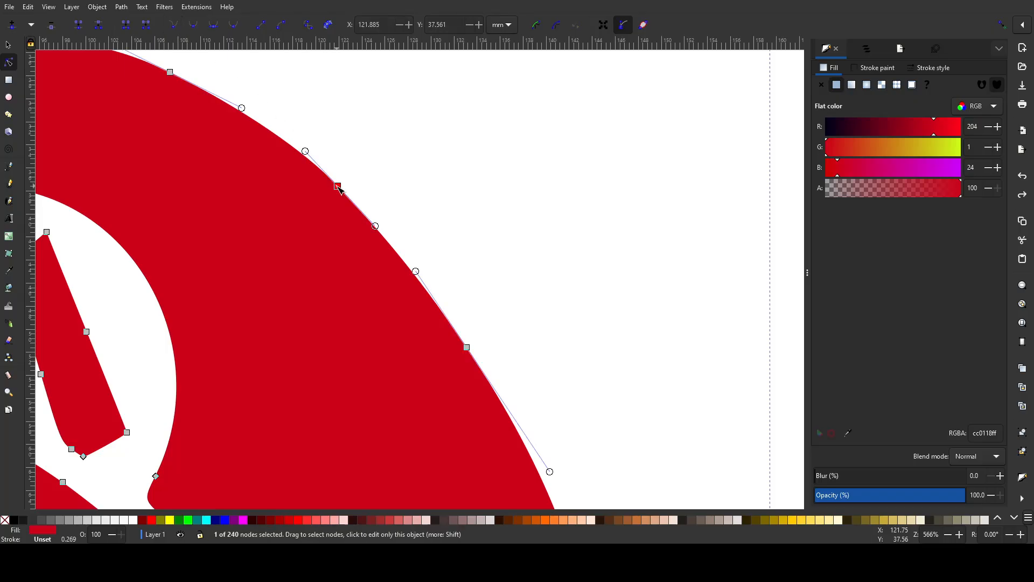
- Pull the cap node's upper handle far outward, then bring it back near the outline to a length of about 5.2 mm
drag(308, 154, 723, 181)
scroll(339, 152, down, 2)
drag(550, 160, 595, 148)
click(617, 170)
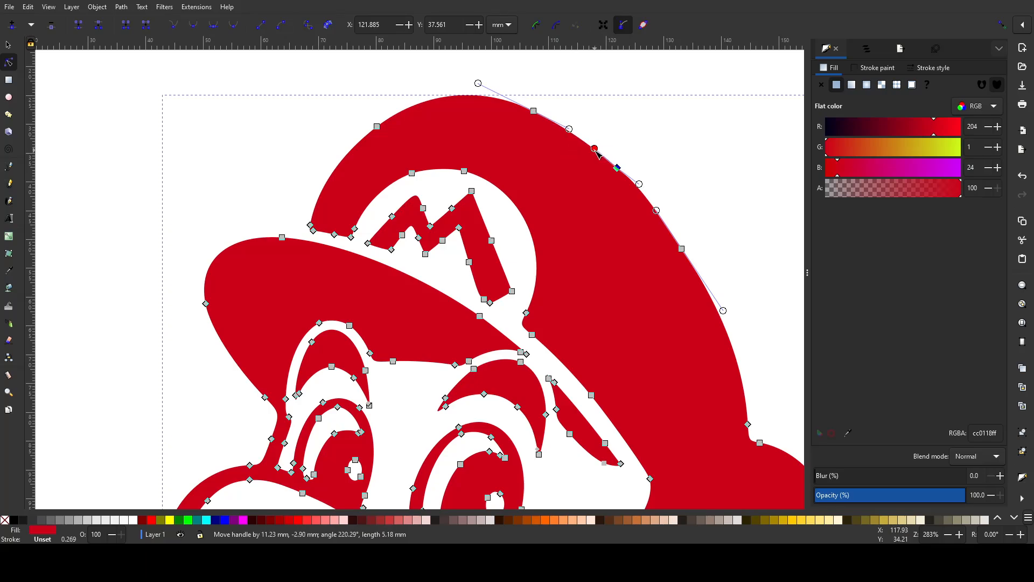
- Bend the outer edge of the M's long leg inward and adjust the handle of the node at its middle
scroll(437, 142, down, 2)
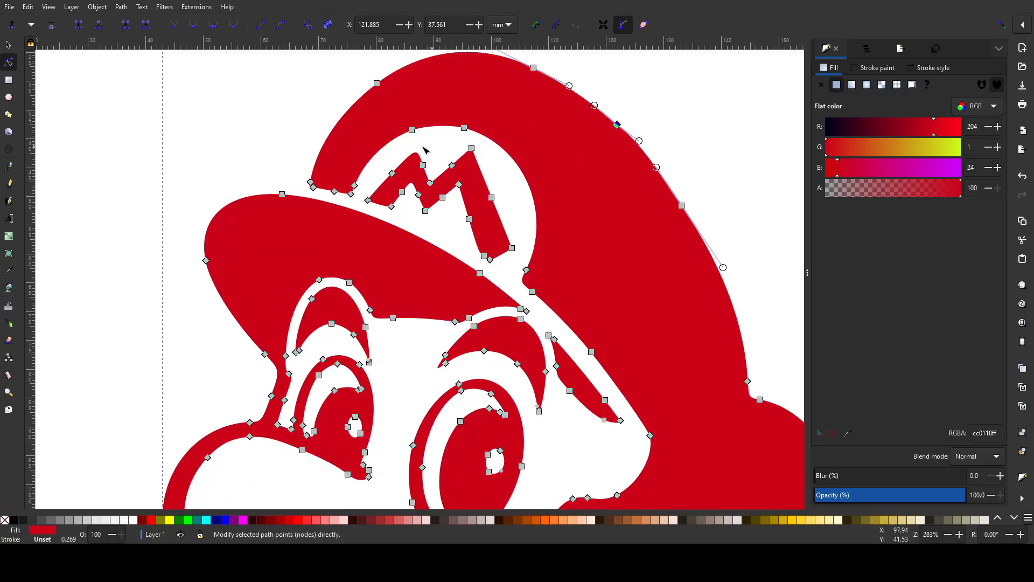
scroll(377, 159, up, 2)
scroll(437, 142, up, 4)
scroll(390, 248, down, 8)
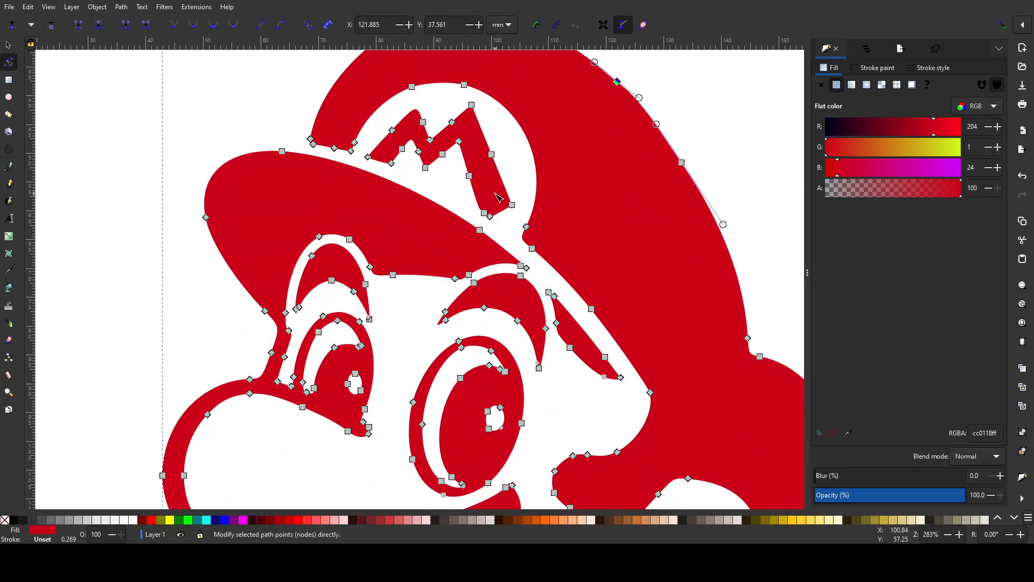
scroll(499, 200, up, 4)
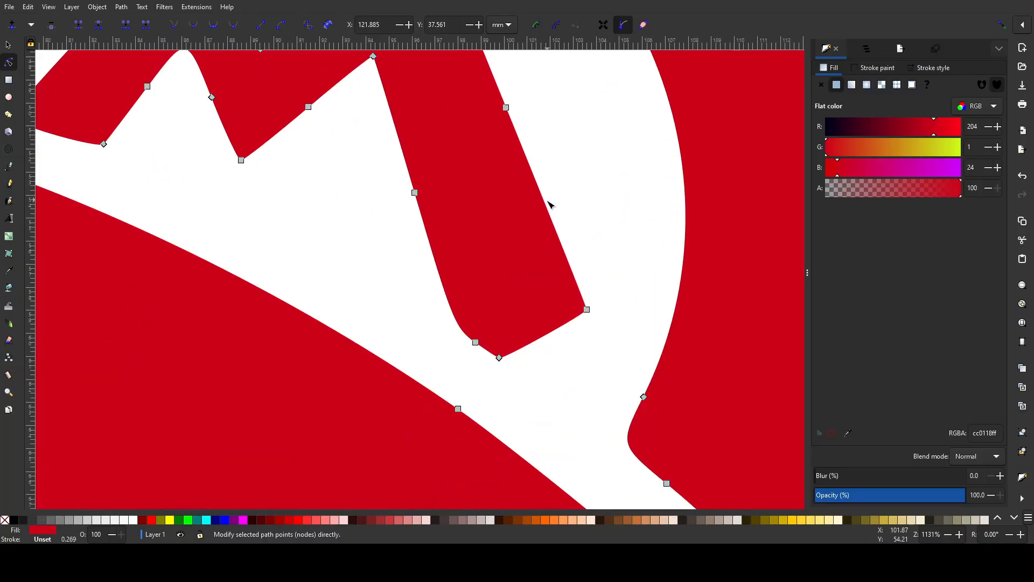
mouse_move(548, 206)
mouse_down()
mouse_move(683, 172)
mouse_move(244, 171)
mouse_move(427, 215)
mouse_move(582, 143)
mouse_move(536, 99)
mouse_move(606, 338)
mouse_move(557, 185)
mouse_move(421, 140)
mouse_move(575, 160)
mouse_move(579, 196)
mouse_move(550, 217)
mouse_up()
click(505, 107)
mouse_move(557, 216)
mouse_down()
mouse_move(644, 199)
mouse_move(626, 189)
mouse_move(485, 210)
mouse_move(347, 144)
mouse_move(467, 173)
mouse_move(625, 164)
mouse_move(580, 184)
mouse_move(422, 196)
mouse_move(423, 136)
mouse_move(560, 162)
mouse_move(543, 219)
mouse_move(545, 210)
mouse_up()
- Deselect the nodes, leave node editing and select the whole Mario path as an object
scroll(395, 181, down, 5)
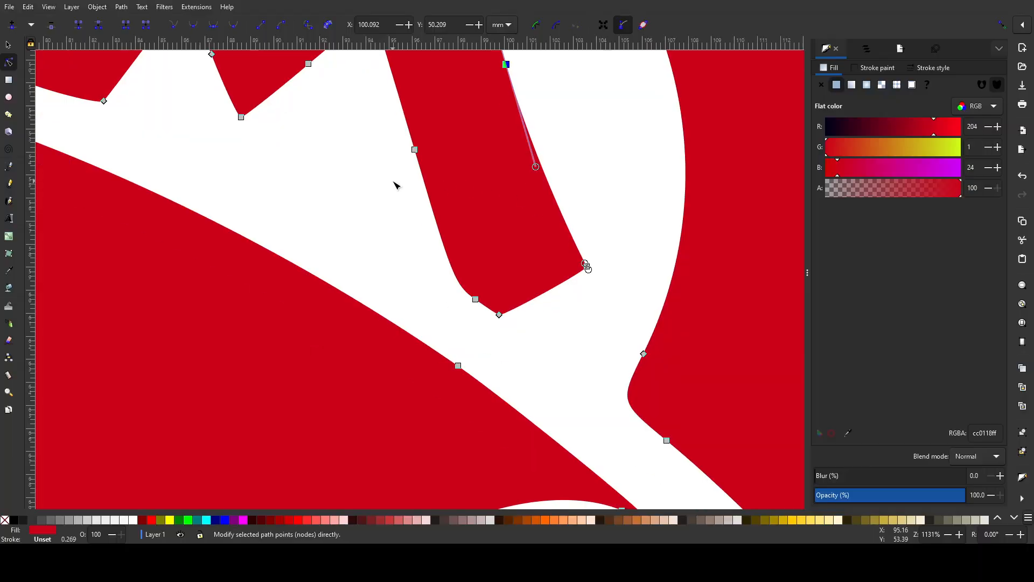
scroll(395, 180, up, 7)
scroll(393, 184, down, 2)
scroll(393, 184, down, 4)
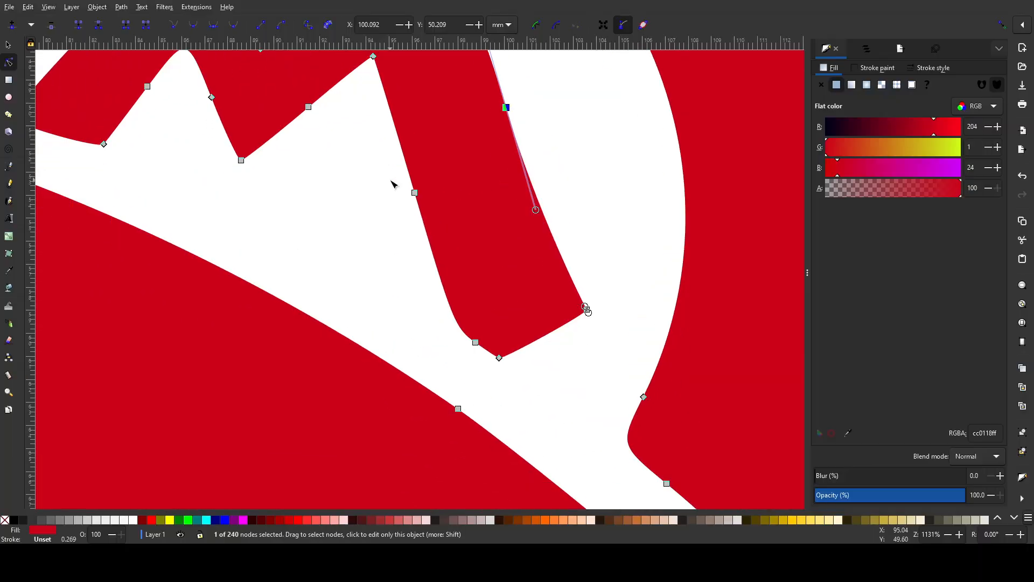
scroll(526, 171, down, 1)
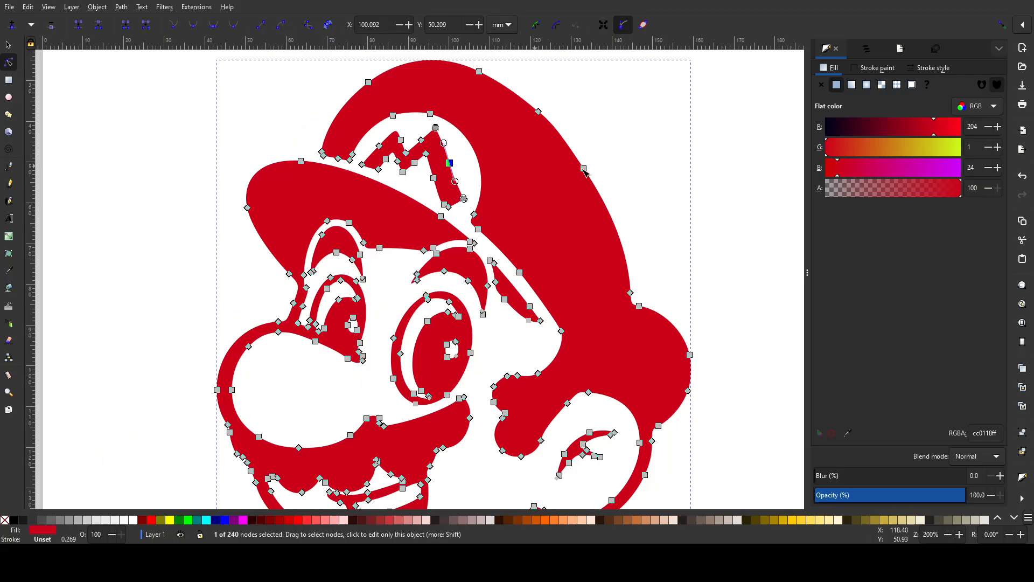
click(686, 155)
click(683, 155)
key(s)
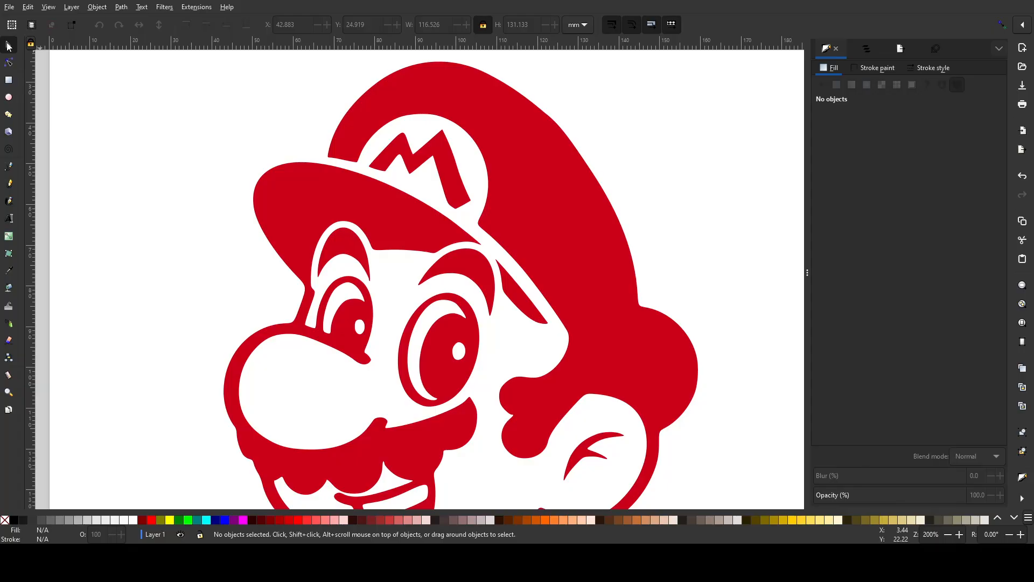
click(523, 141)
scroll(571, 149, down, 5)
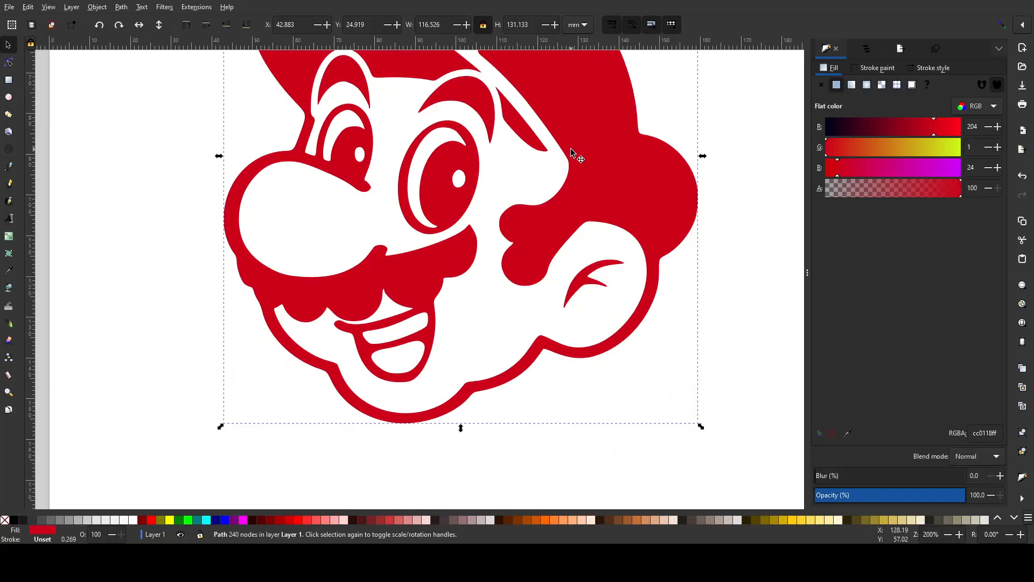
scroll(571, 150, up, 3)
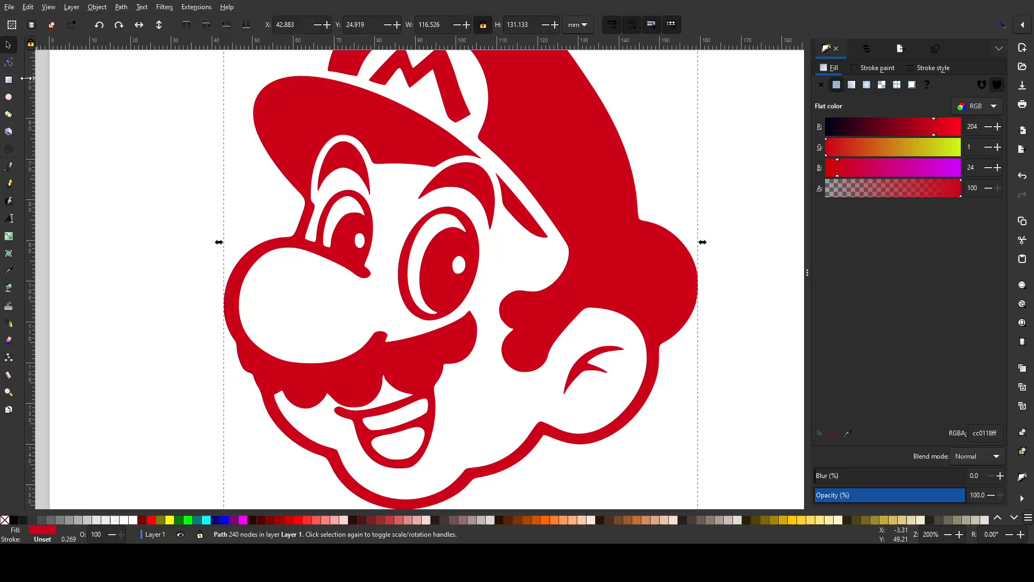
- Draw a rectangle of about 16.4 by 17.5 mm over the nose and delete it
click(8, 80)
mouse_move(265, 261)
mouse_down()
mouse_move(353, 323)
mouse_move(331, 332)
mouse_up()
key(Delete)
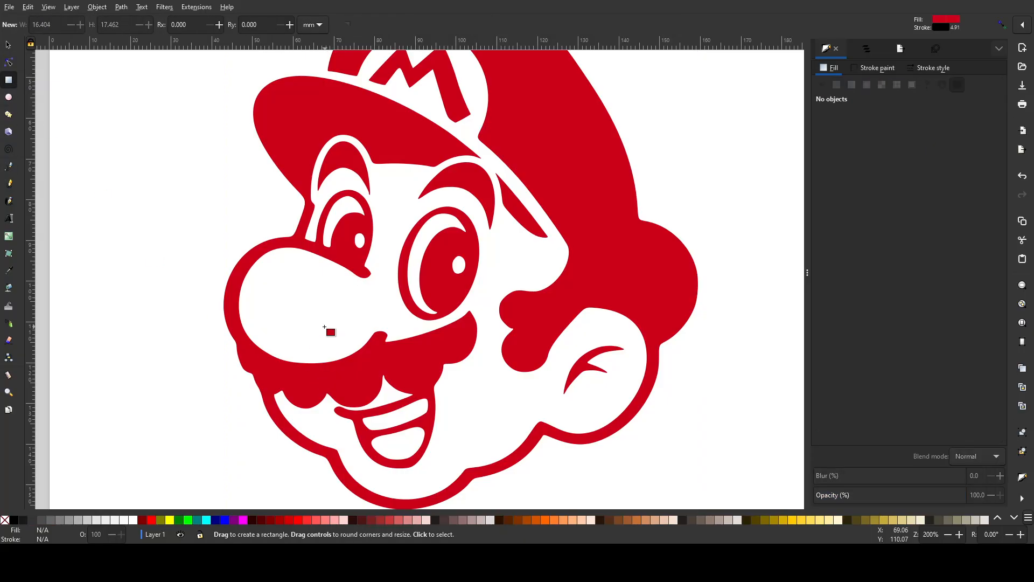
- Try the Paint Bucket on the white face area and inside the large eye, then undo the eye fill
click(5, 292)
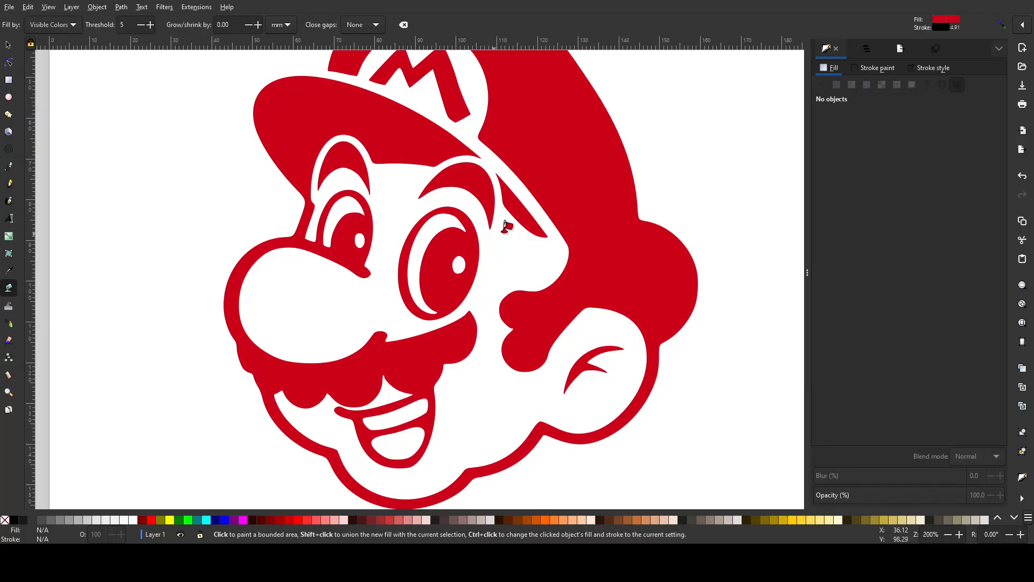
click(360, 300)
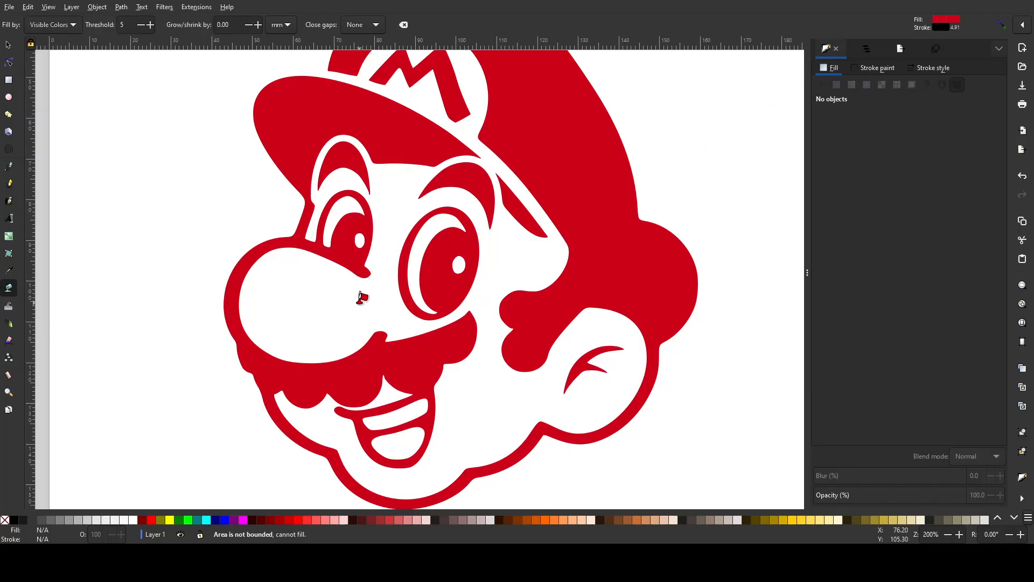
click(453, 249)
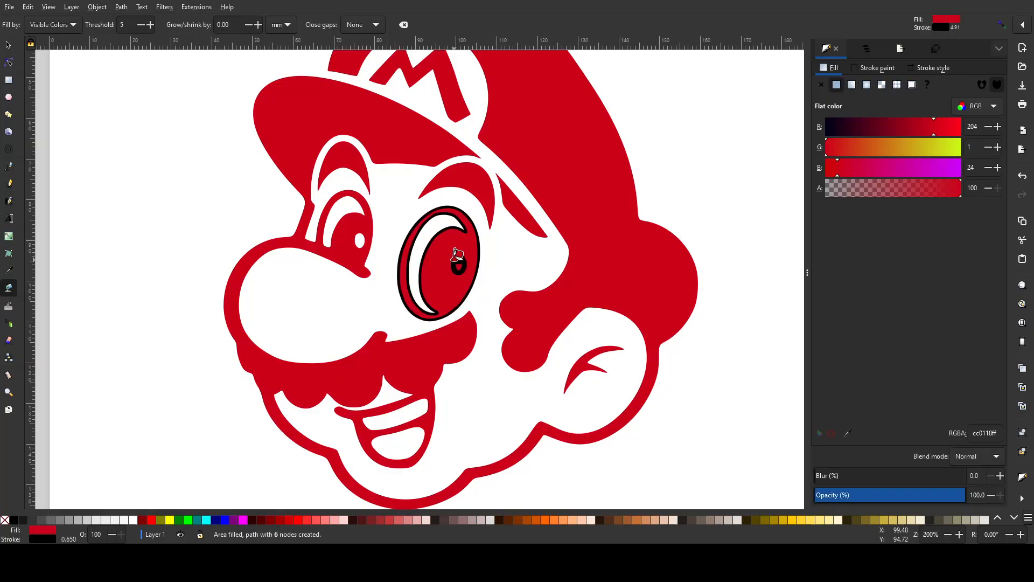
key(ctrl+z)
- Bucket-fill the small sliver below the cap and the main red shape, then remove the stroke from the main shape's fill
click(533, 220)
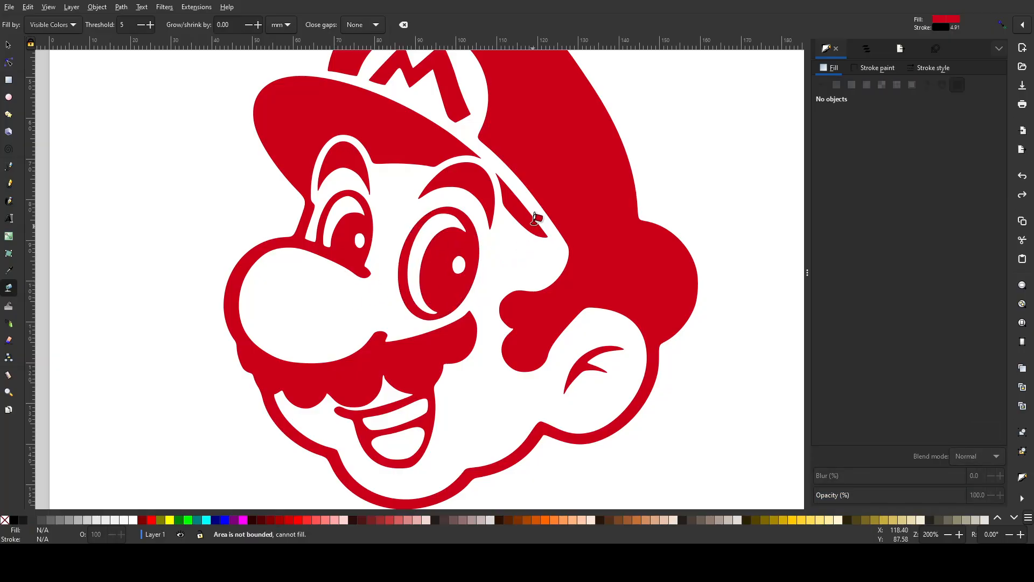
click(524, 205)
click(573, 184)
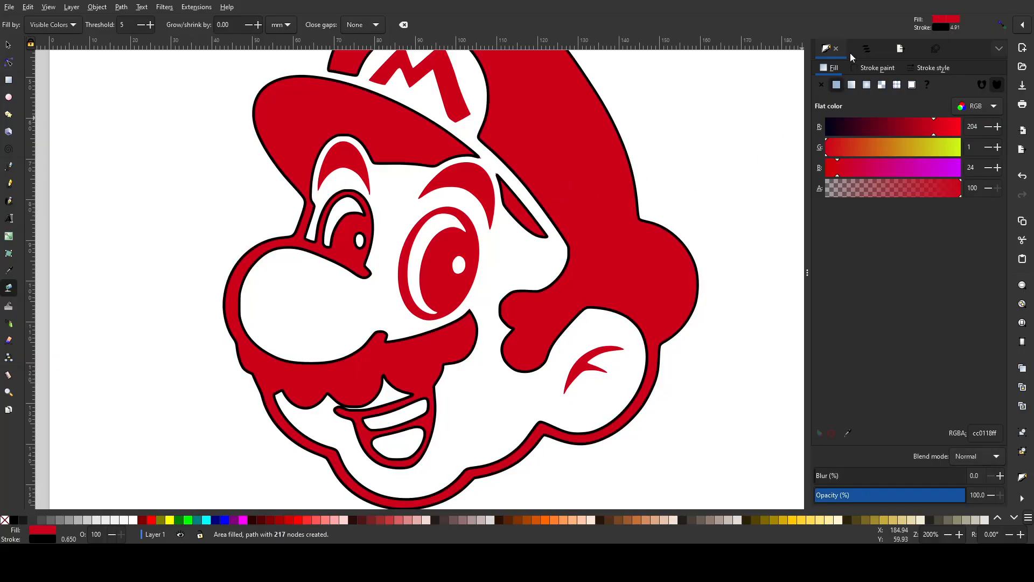
click(851, 66)
click(822, 84)
click(827, 74)
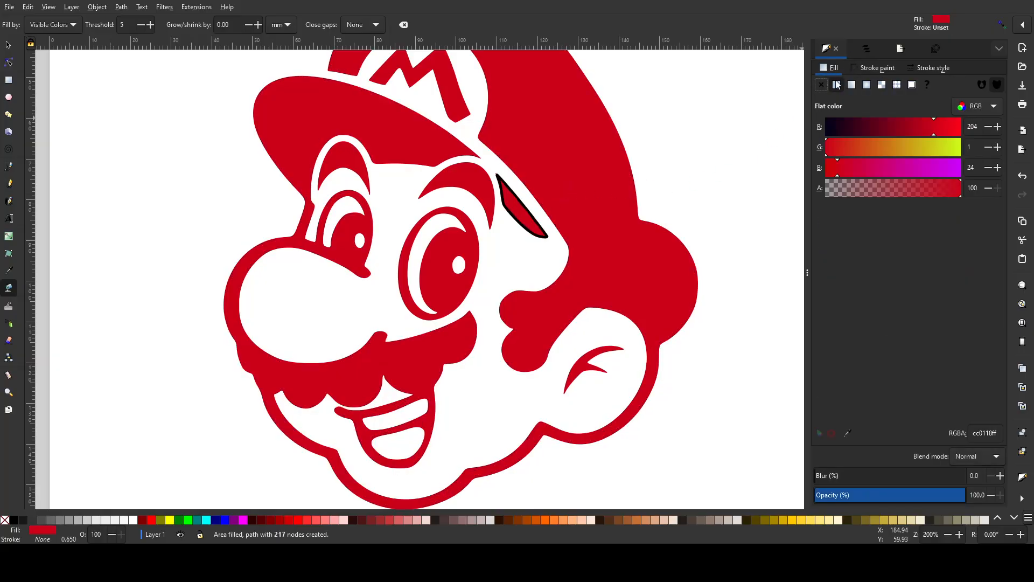
- Change the main fill's colour to light cyan with R 173, G 255 and B 255
drag(934, 126, 916, 129)
drag(863, 159, 961, 149)
drag(826, 147, 962, 148)
scroll(442, 119, up, 4)
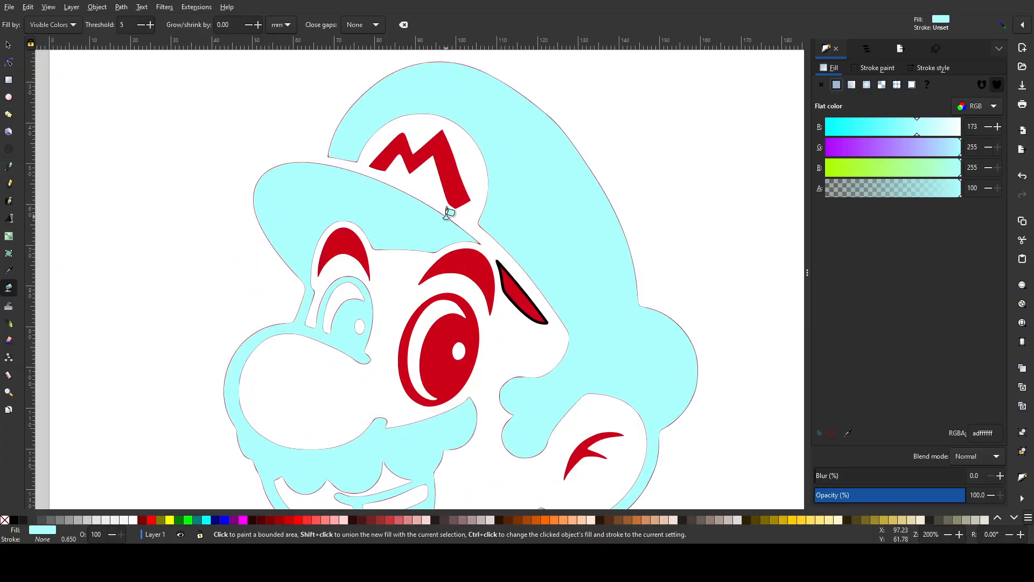
- Bucket-fill the sliver below the cap, both eyebrows, the large eye and the M with the light cyan colour
click(514, 278)
click(462, 263)
click(446, 338)
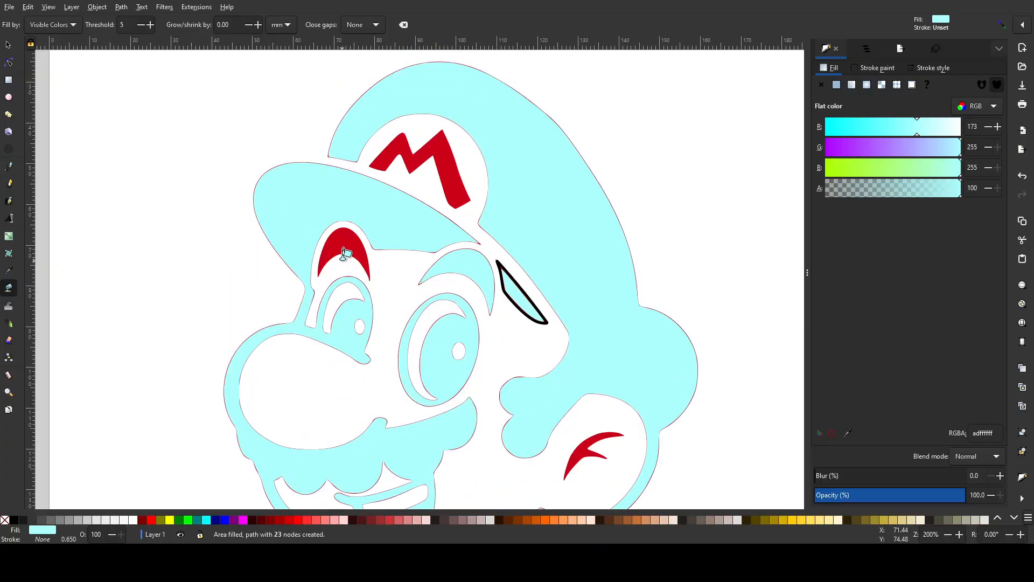
click(345, 253)
click(390, 263)
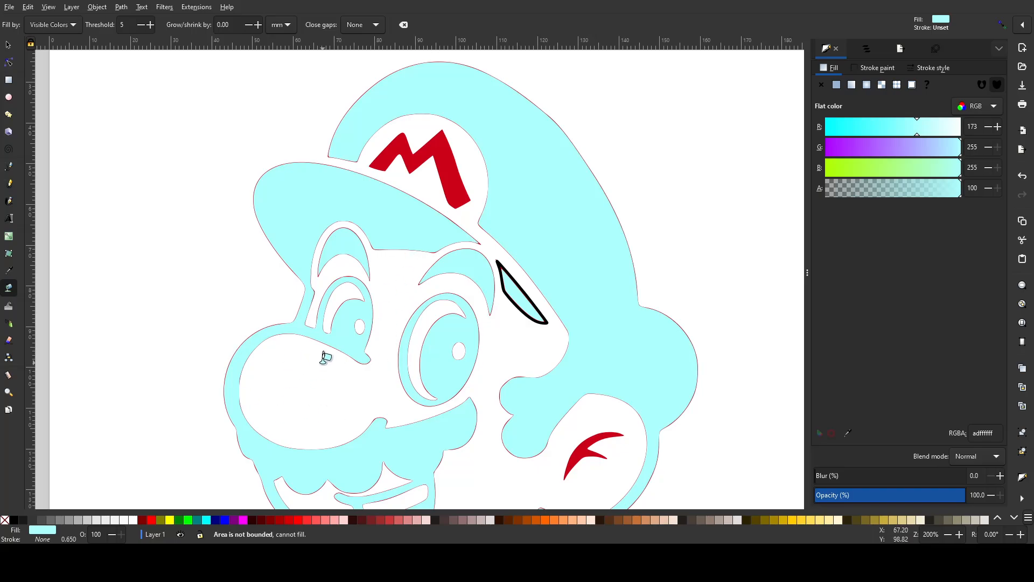
click(421, 159)
click(167, 278)
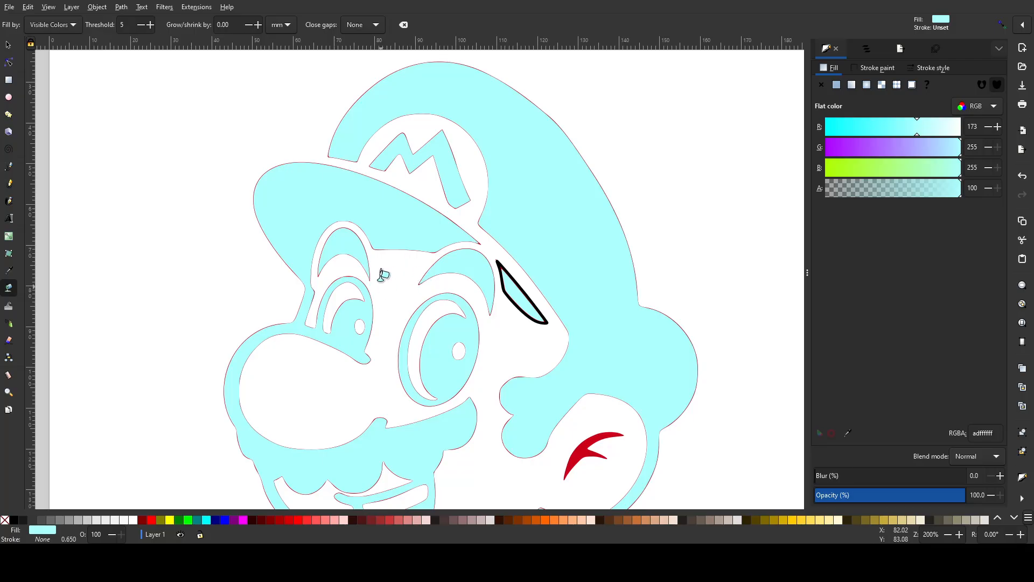
- Undo all the bucket fills and colour changes back to the plain red Mario path
key(ctrl+z)
key(ctrl+z)
key(ctrl+z)
key(ctrl+z)
key(ctrl+z)
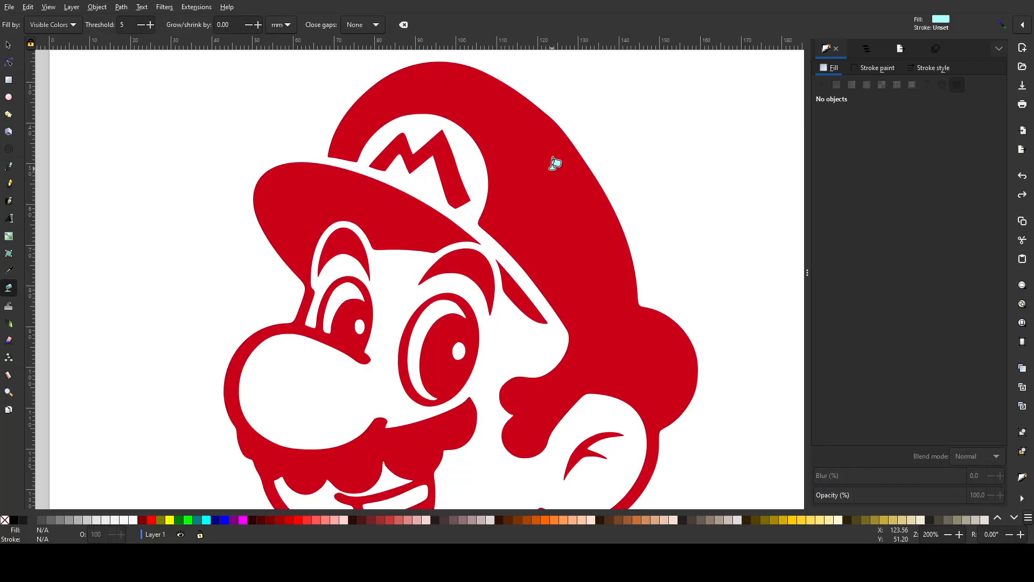